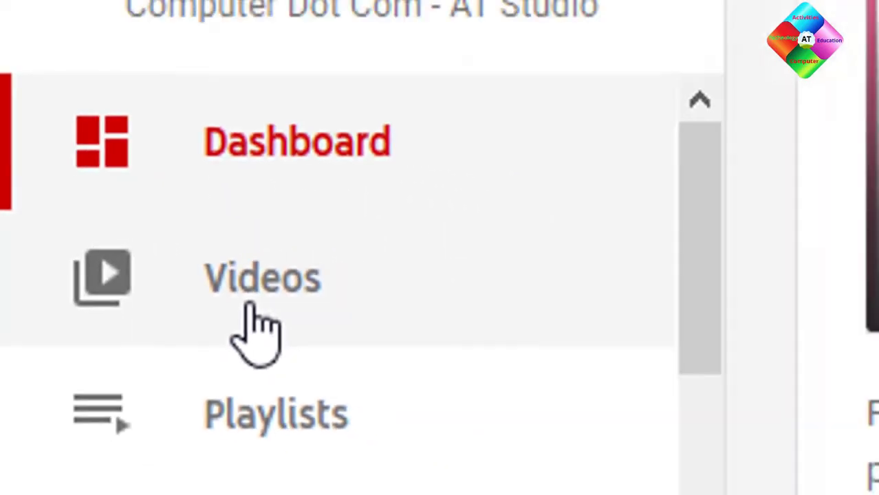
Open the details of the uploaded video "How to Remove background from any picture" from the channel's video list.
click(342, 303)
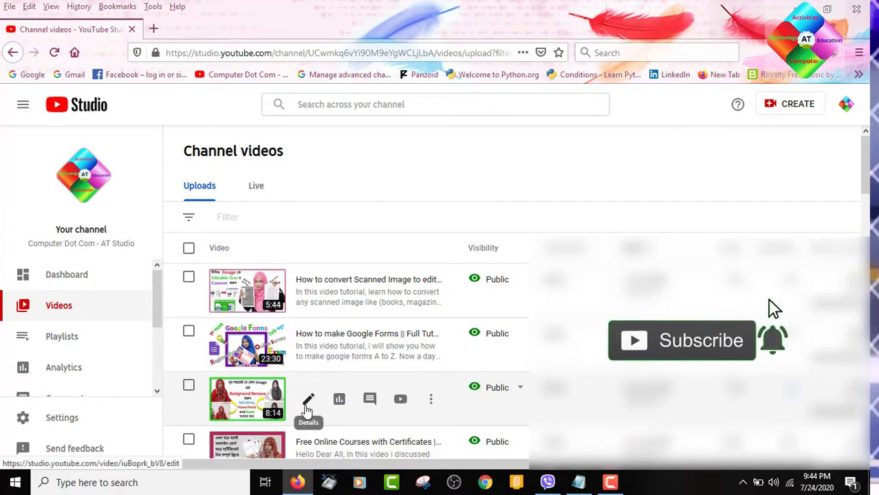
scroll(307, 410, down, 2)
scroll(315, 278, up, 1)
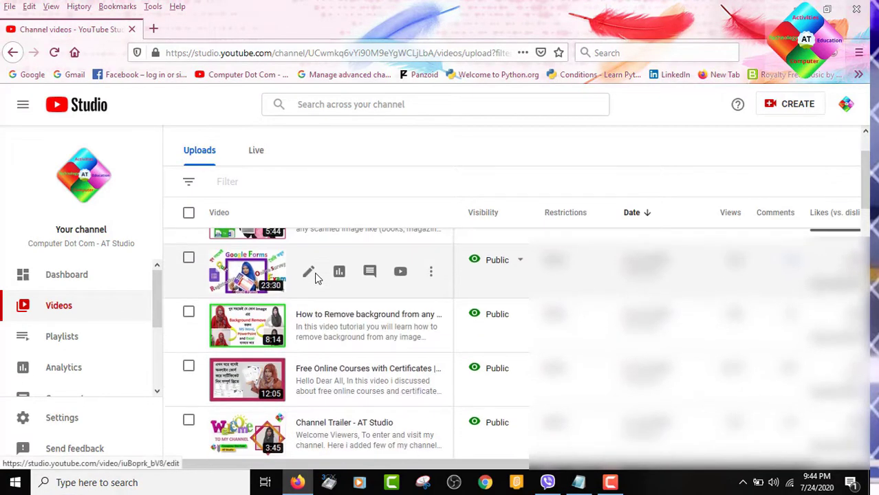
scroll(315, 278, down, 1)
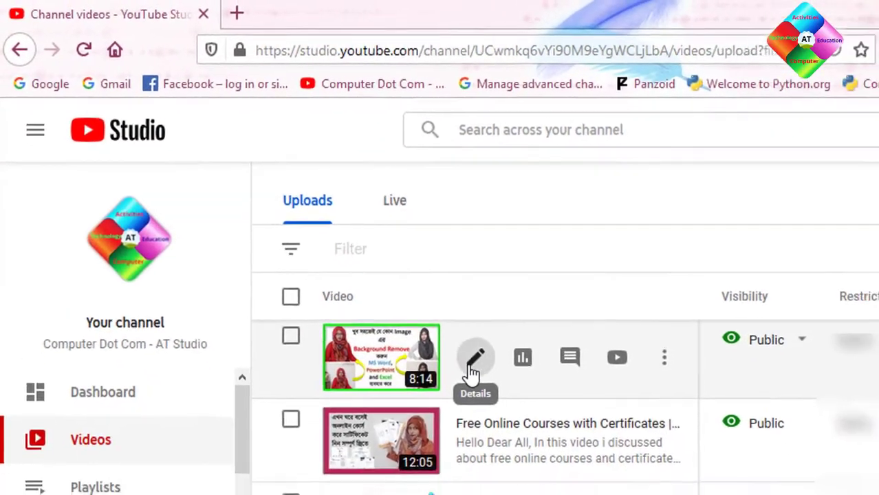
click(510, 393)
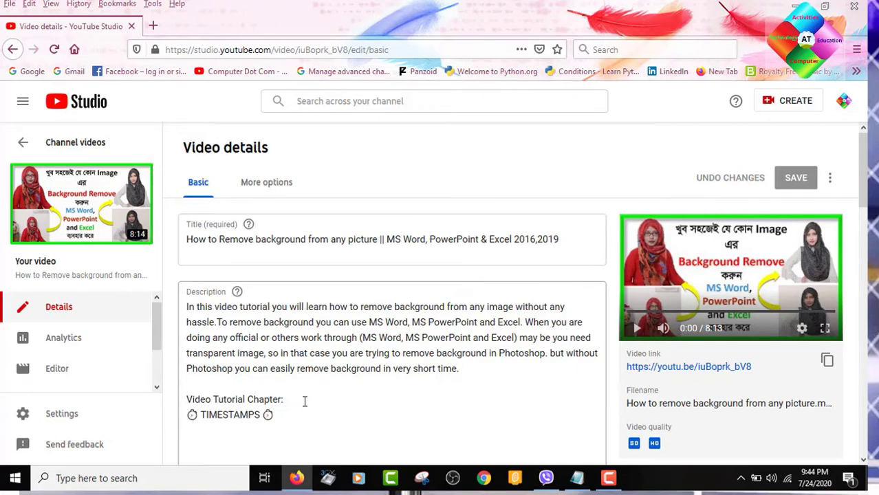
Add the chapter lines "0:00 Introduction" and "0:33 Intro" under the TIMESTAMPS heading in the video description.
scroll(307, 400, down, 2)
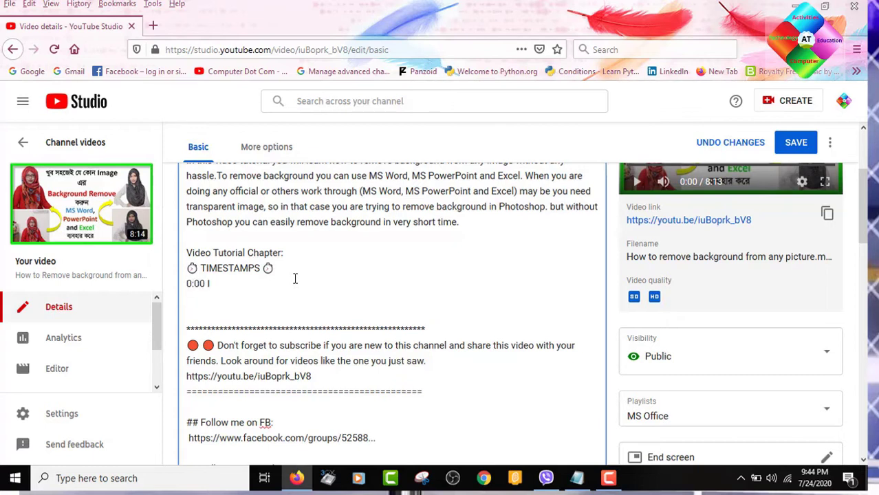
text(oduction)
key(Return)
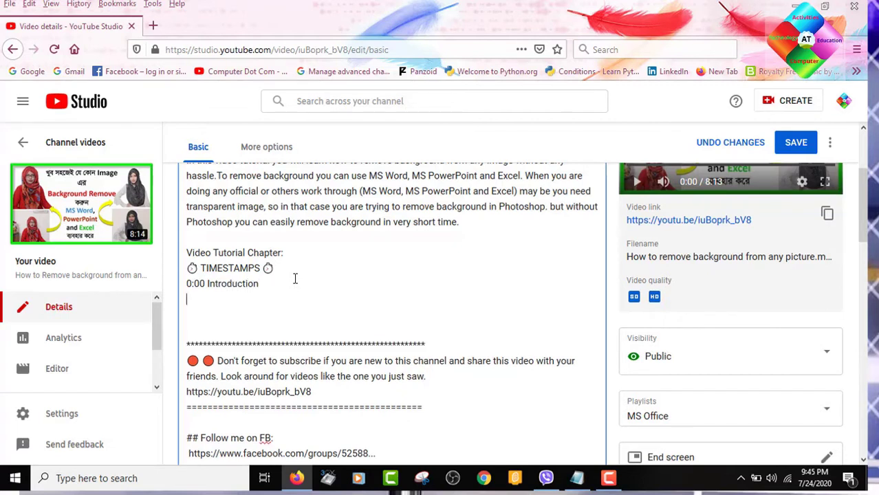
text(0:33 Intro)
key(Return)
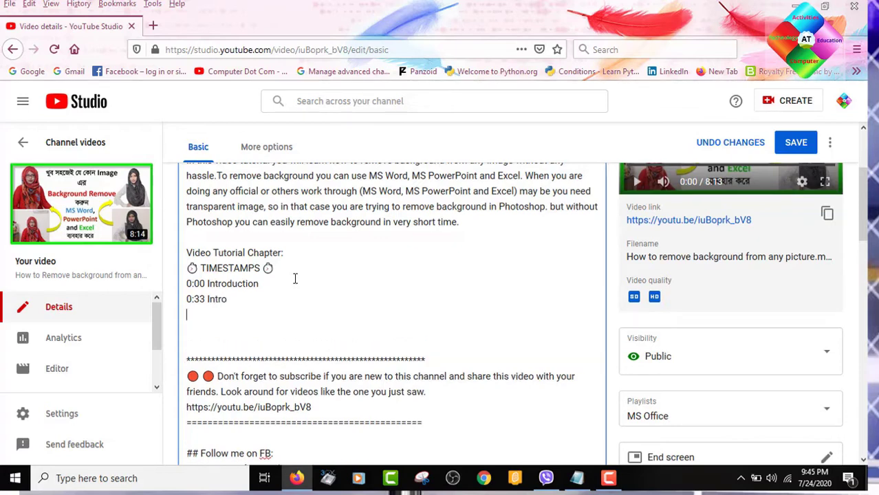
Add chapters at 0:42, 3:50 and 5:37 reading "Remove background in" MS Word, MS PowerPoint and MS Excel 2016/2019 respectively, plus "7:40 Conclusion".
key(Return)
text(0:42 Remove background in MS Word 2016/2019 3:50 Remove background in MS PowerPoint 2016/2019 5:37 Remove background in MS Excel 2016/2019 7:40 Conclusion)
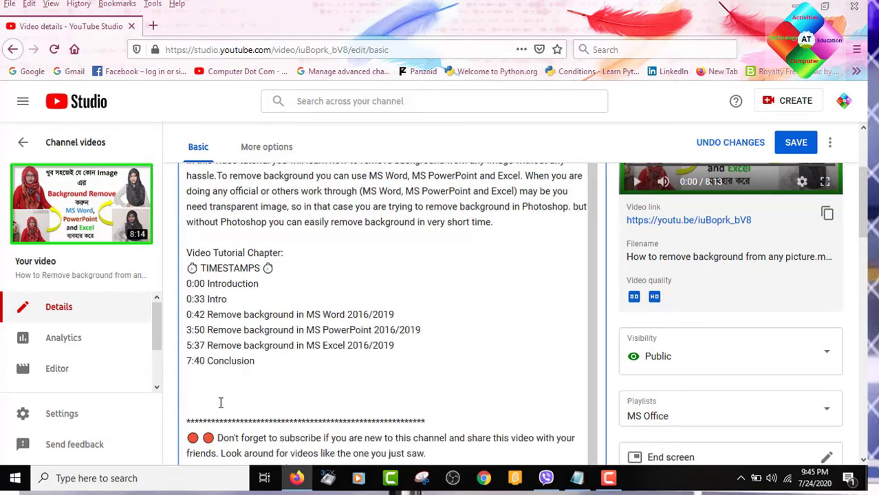
Delete the surplus blank lines below the chapter list in the description and save the video details.
click(192, 380)
key(Delete)
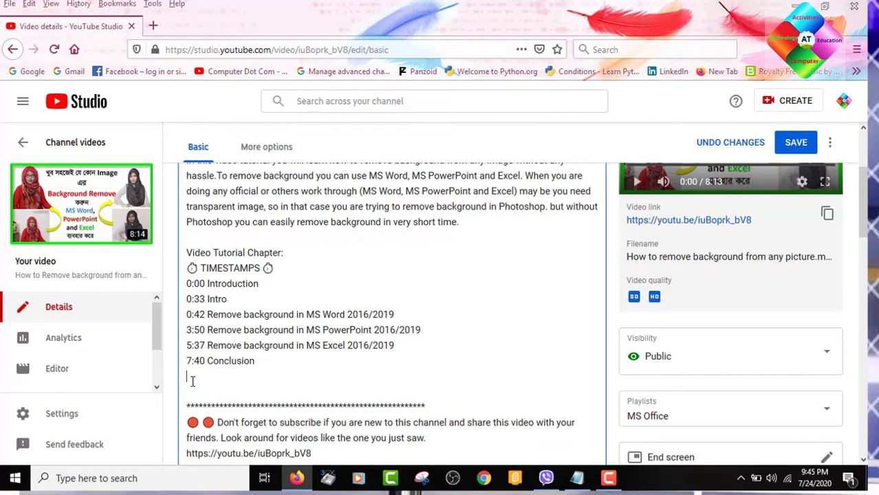
key(Delete)
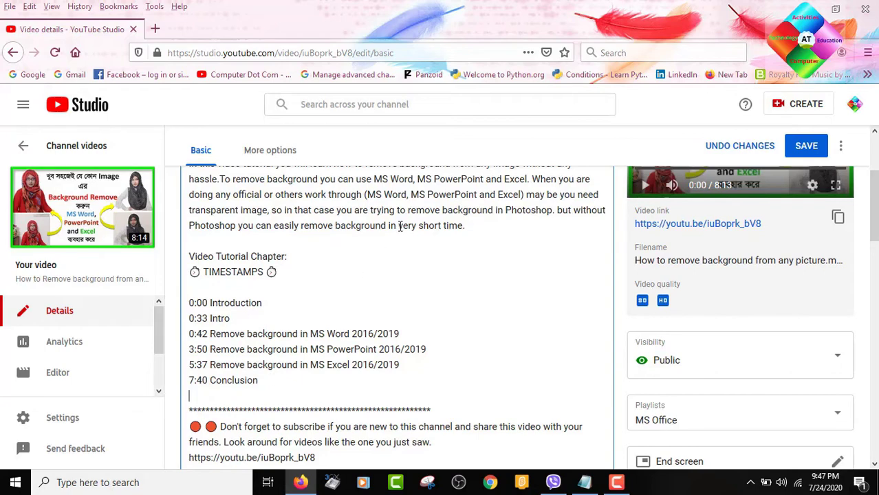
click(806, 146)
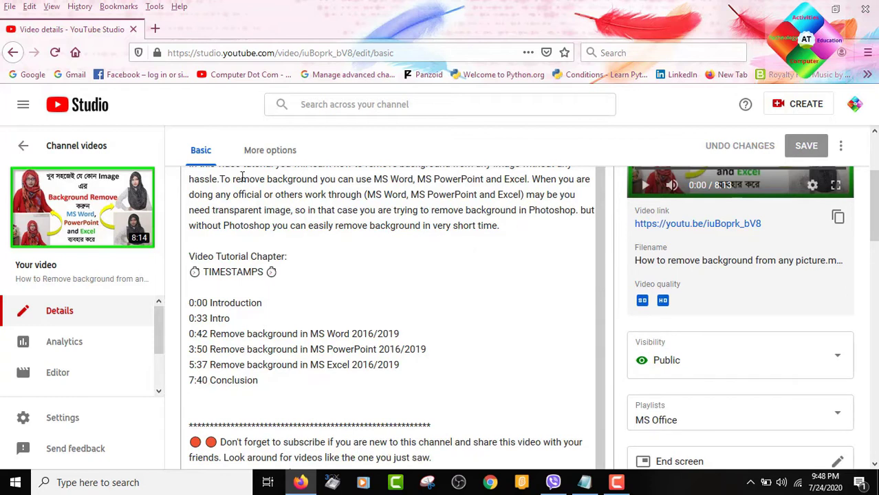
Open the video's YouTube watch page, play it briefly and pause it.
click(84, 212)
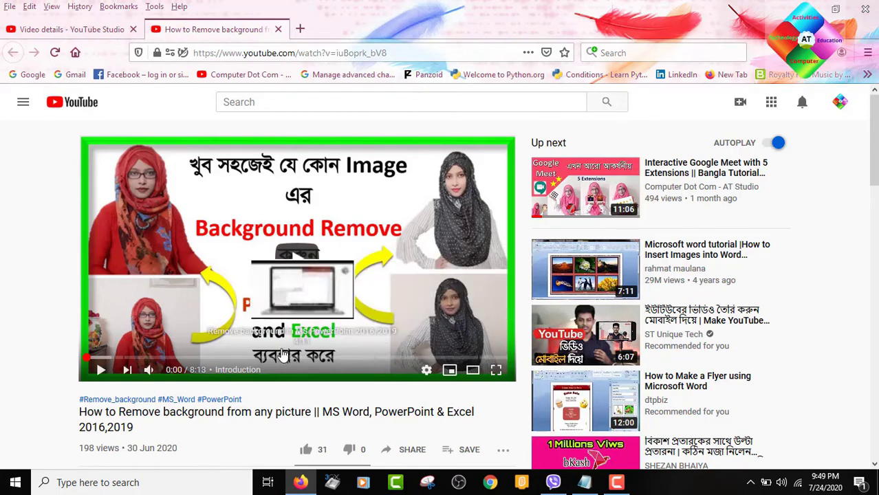
click(102, 372)
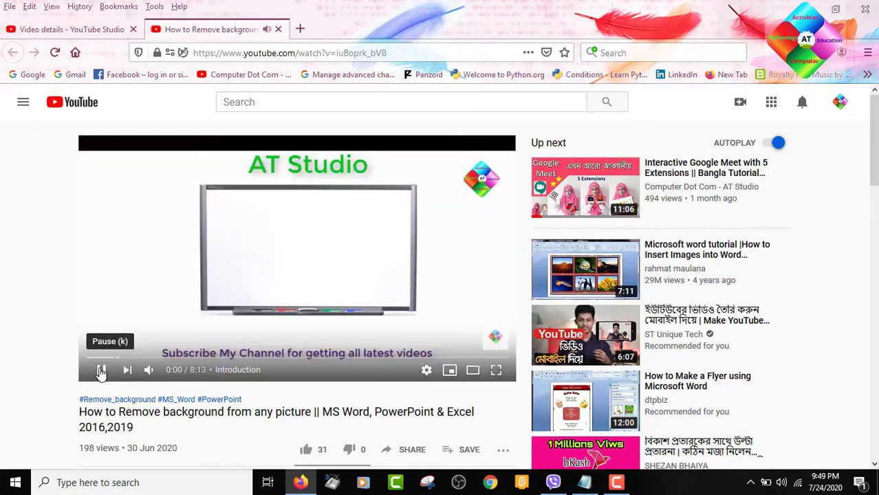
click(102, 371)
Check the chapters along the playback timeline by jumping into the MS Word, MS PowerPoint and Conclusion sections.
click(122, 358)
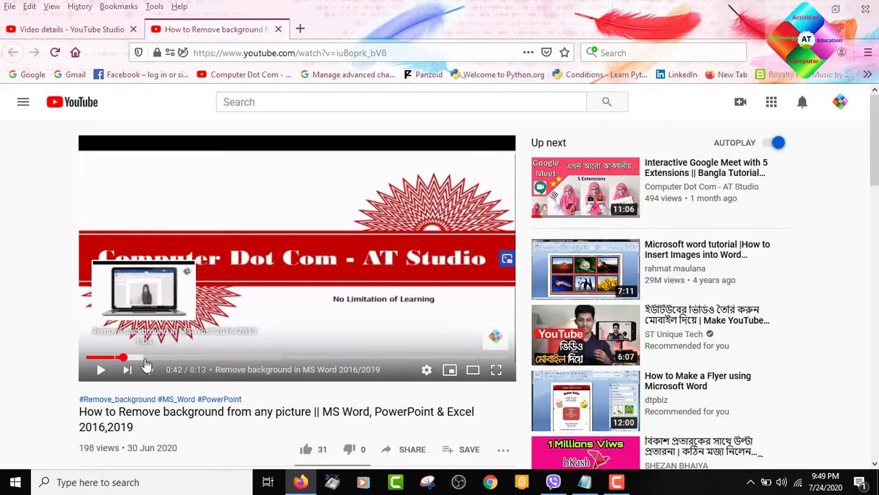
click(137, 357)
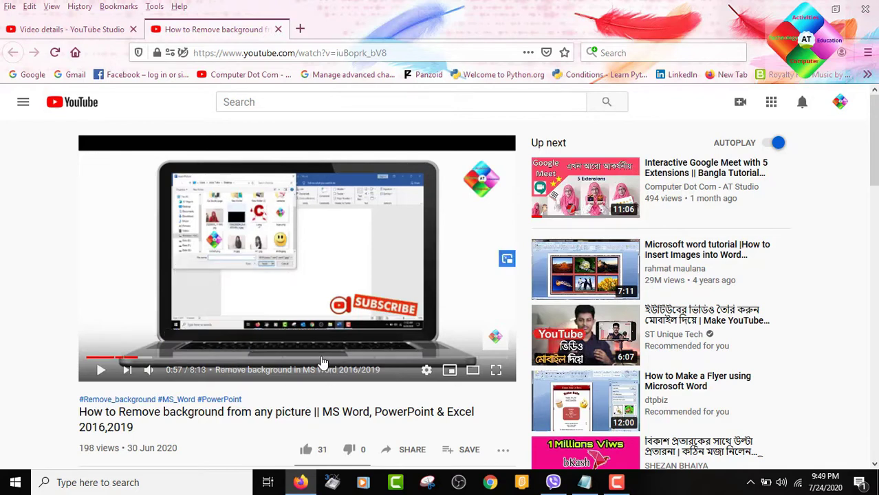
click(259, 359)
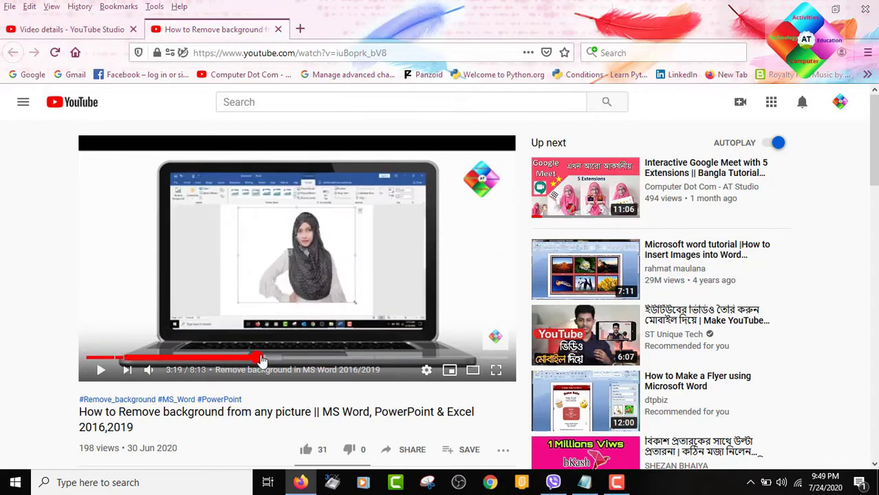
click(322, 358)
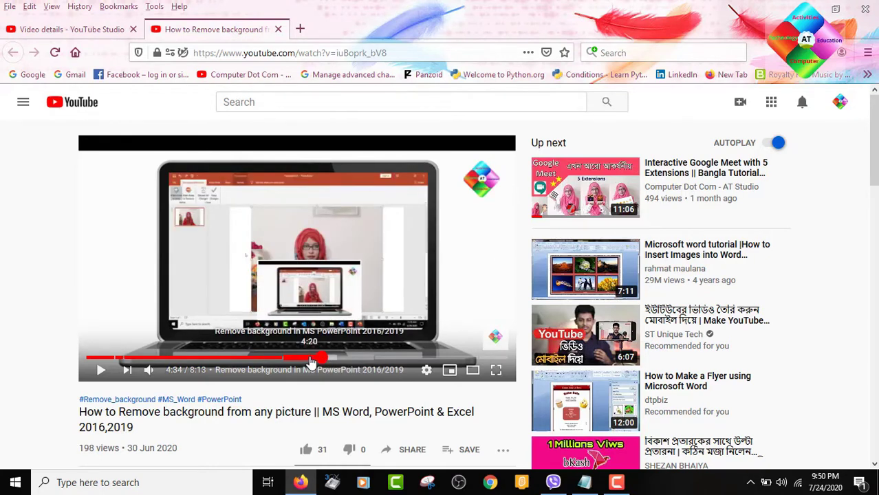
click(478, 358)
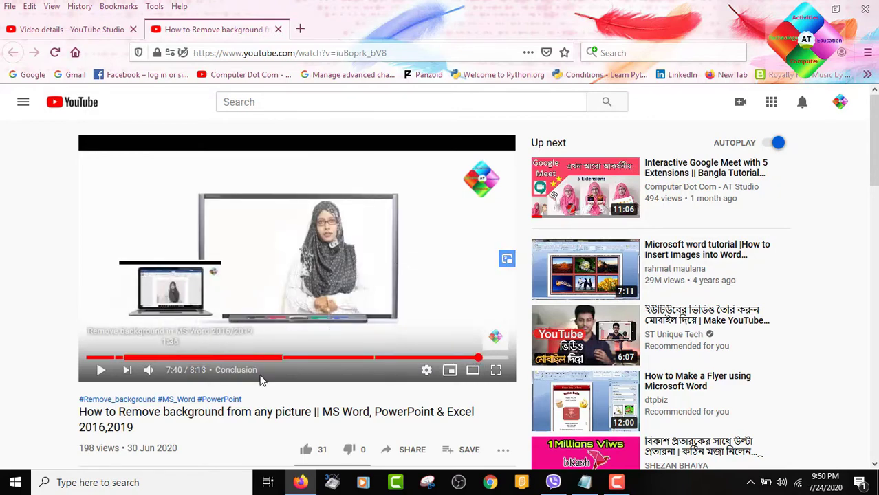
Expand the description below the video and jump to the MS Excel chapter through its 5:37 timestamp.
scroll(277, 388, down, 3)
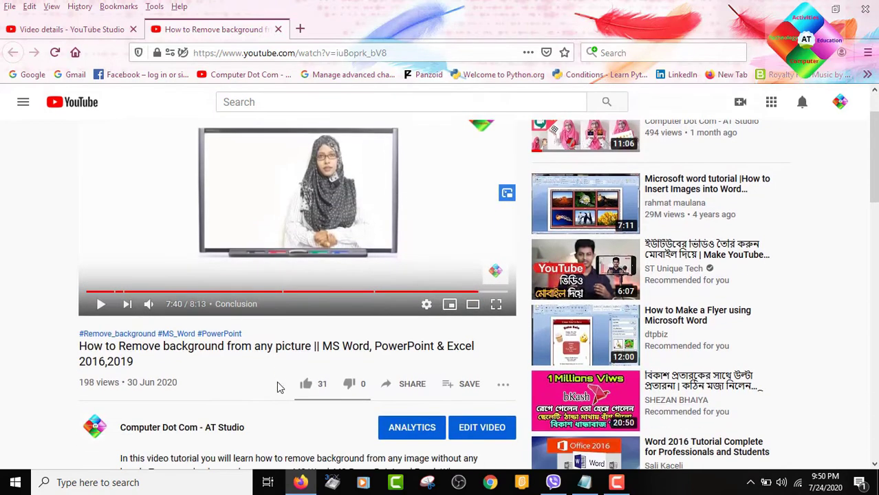
scroll(278, 388, down, 3)
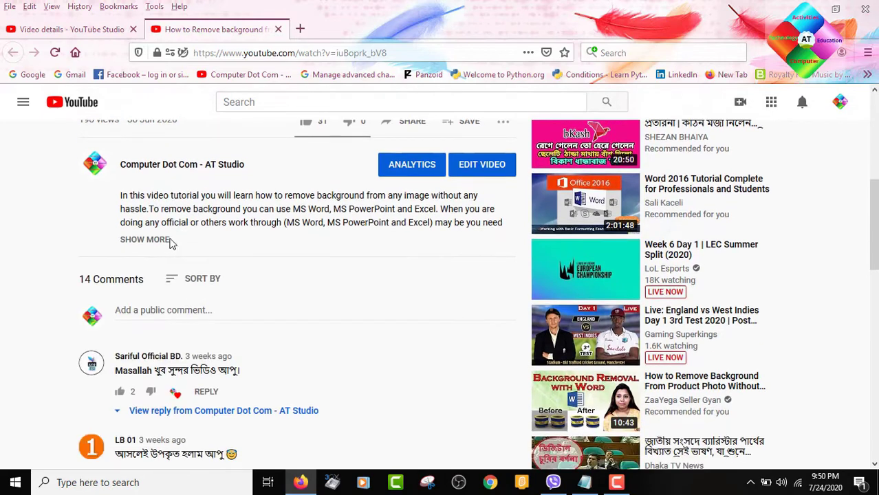
click(170, 242)
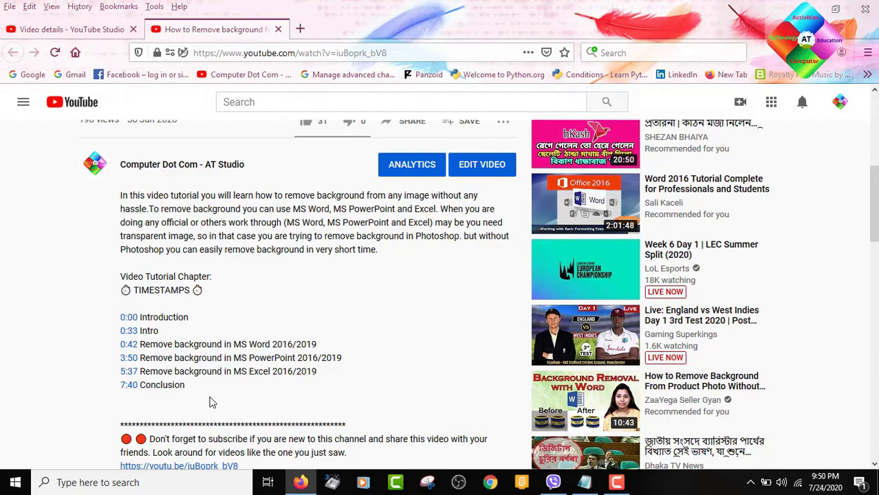
click(127, 372)
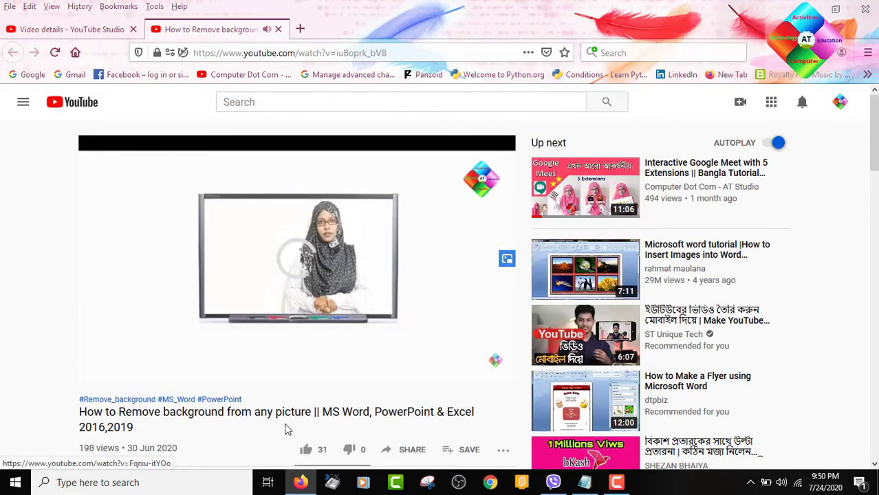
Jump to the MS PowerPoint chapter through the 3:50 timestamp in the description and pause the video.
scroll(245, 426, down, 4)
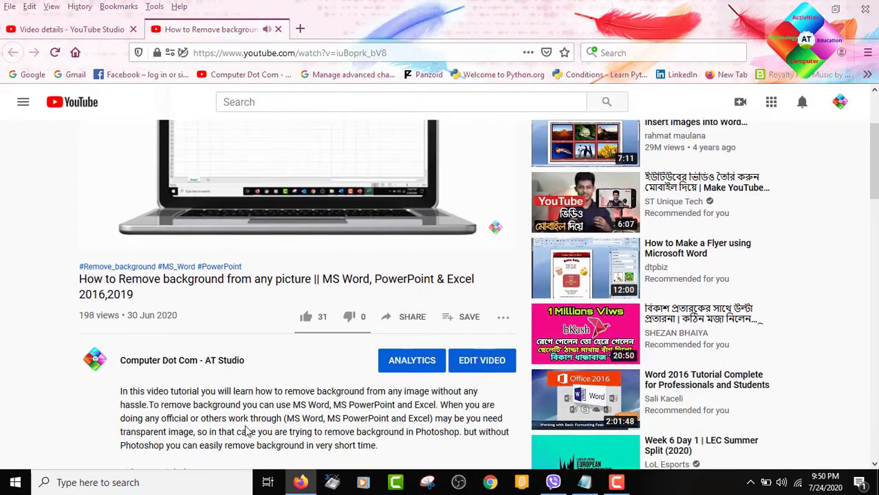
scroll(244, 427, down, 3)
click(129, 304)
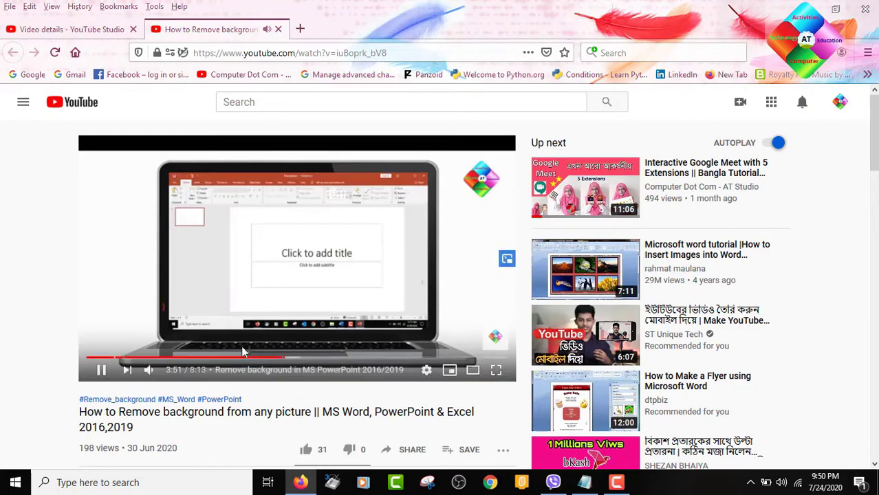
click(100, 372)
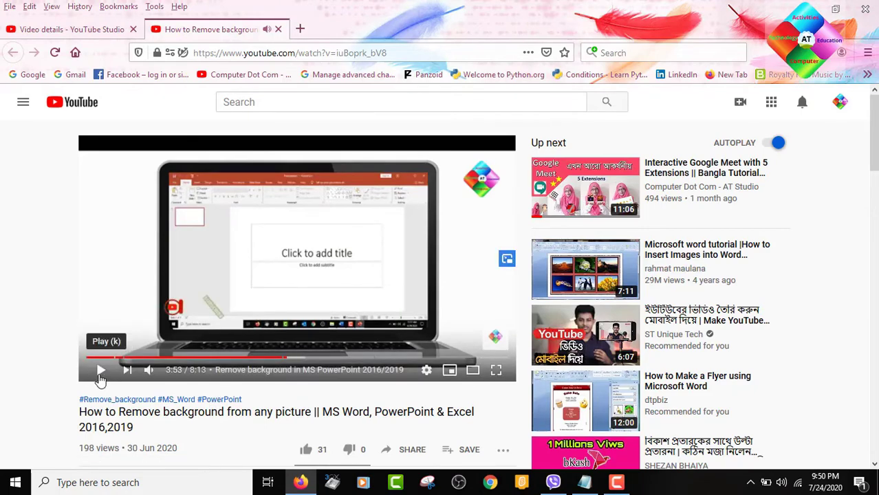